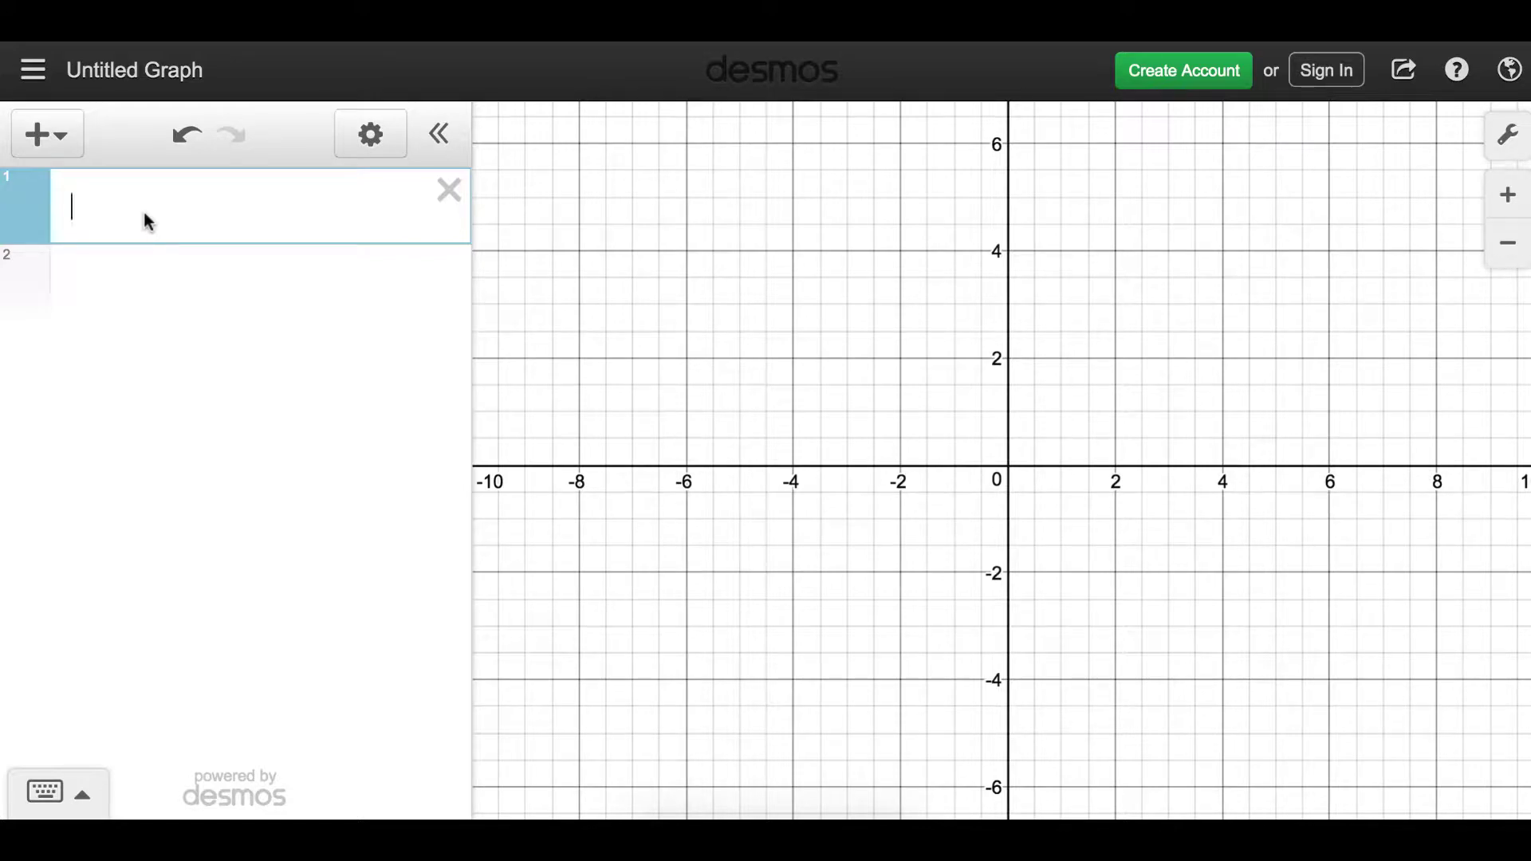
Enter cot x in row 1 and tan x in row 2 to plot both curves
text(cot x)
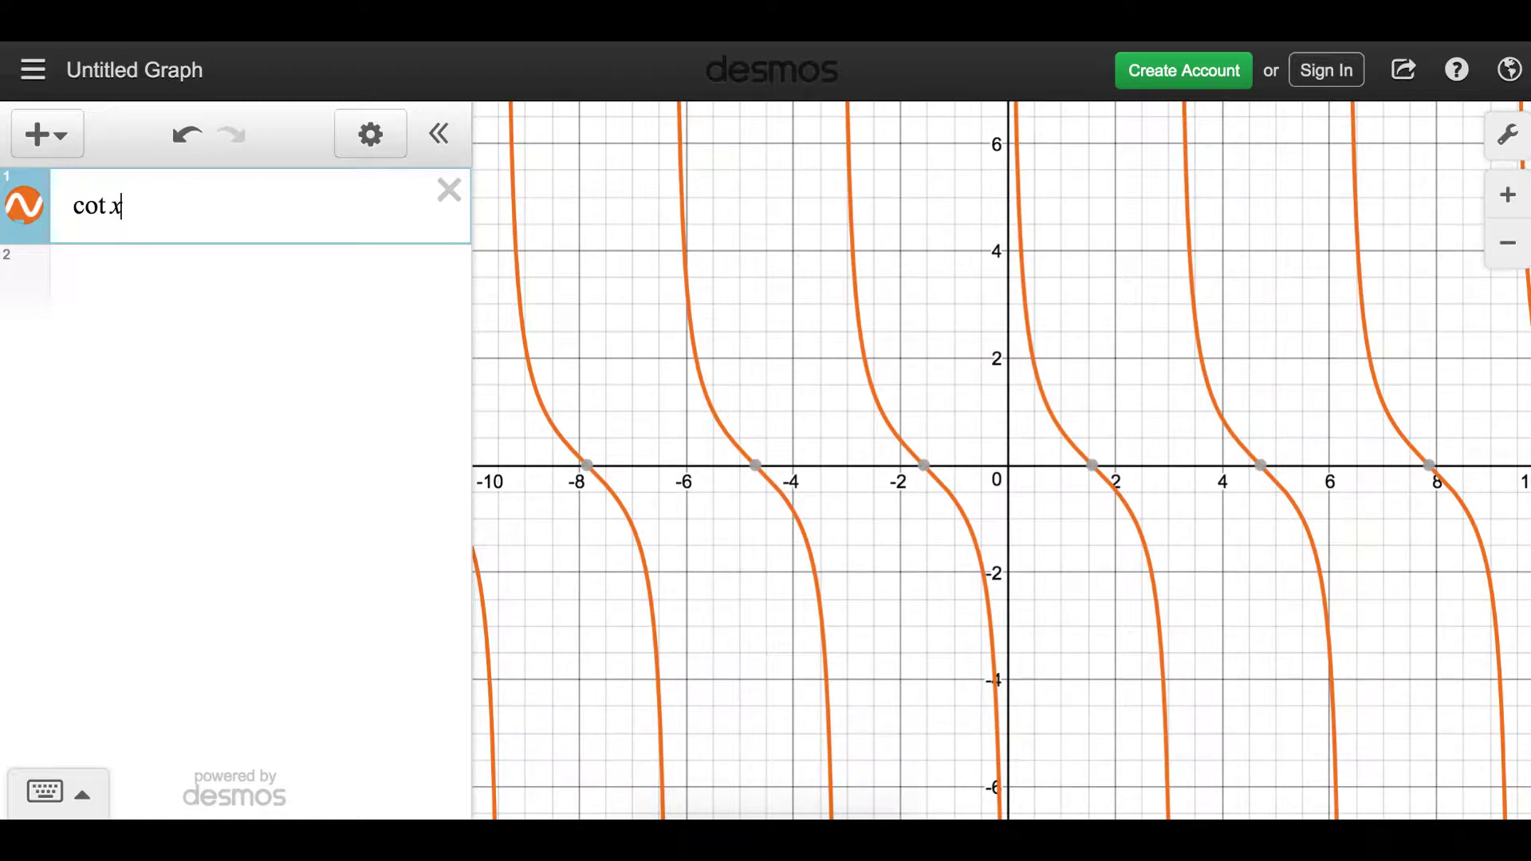
click(109, 279)
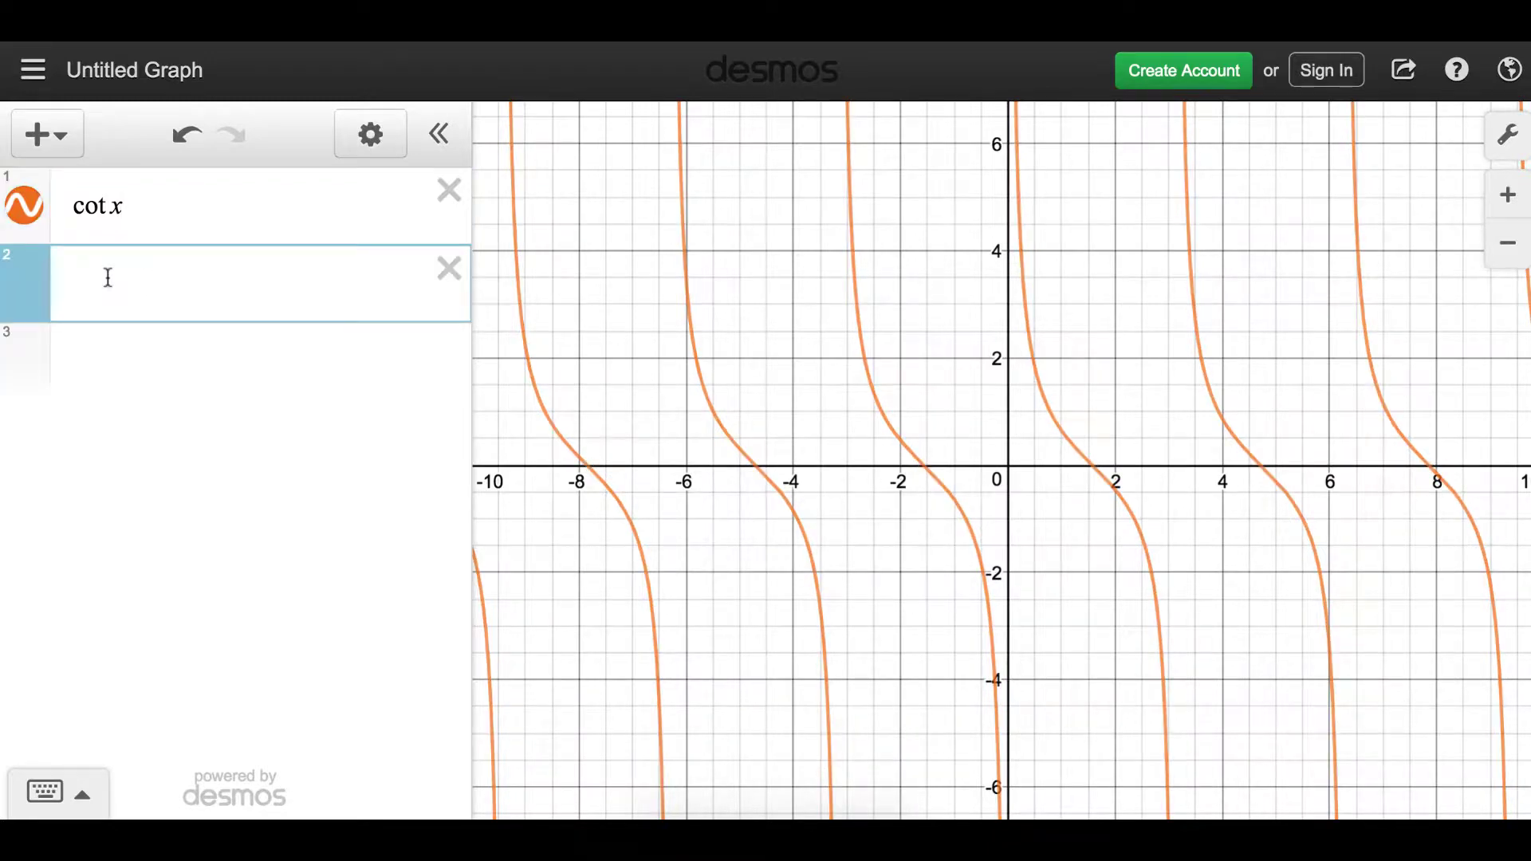
text(tanx)
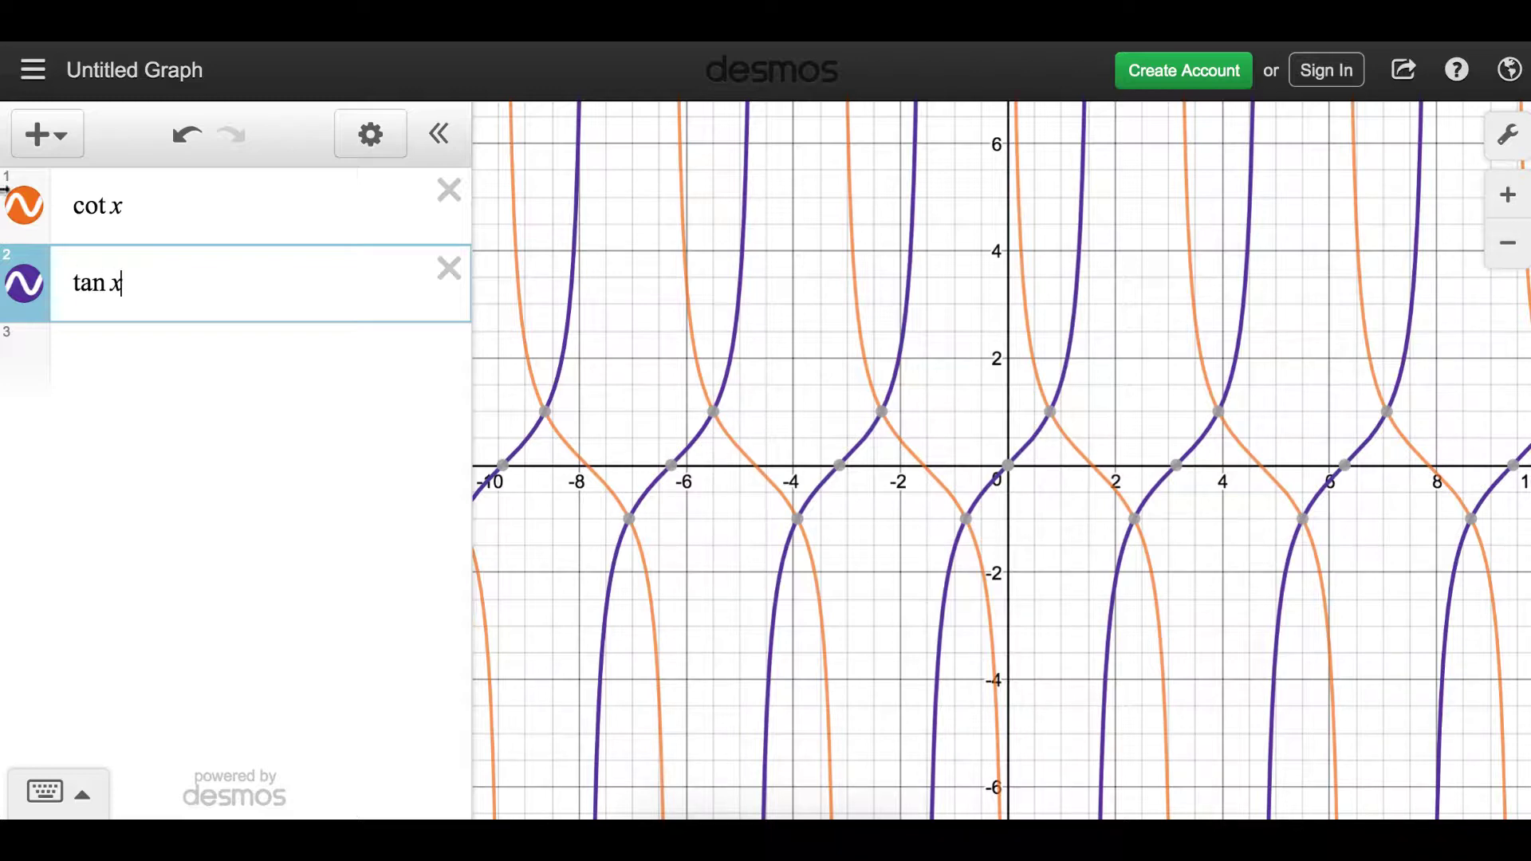
click(29, 307)
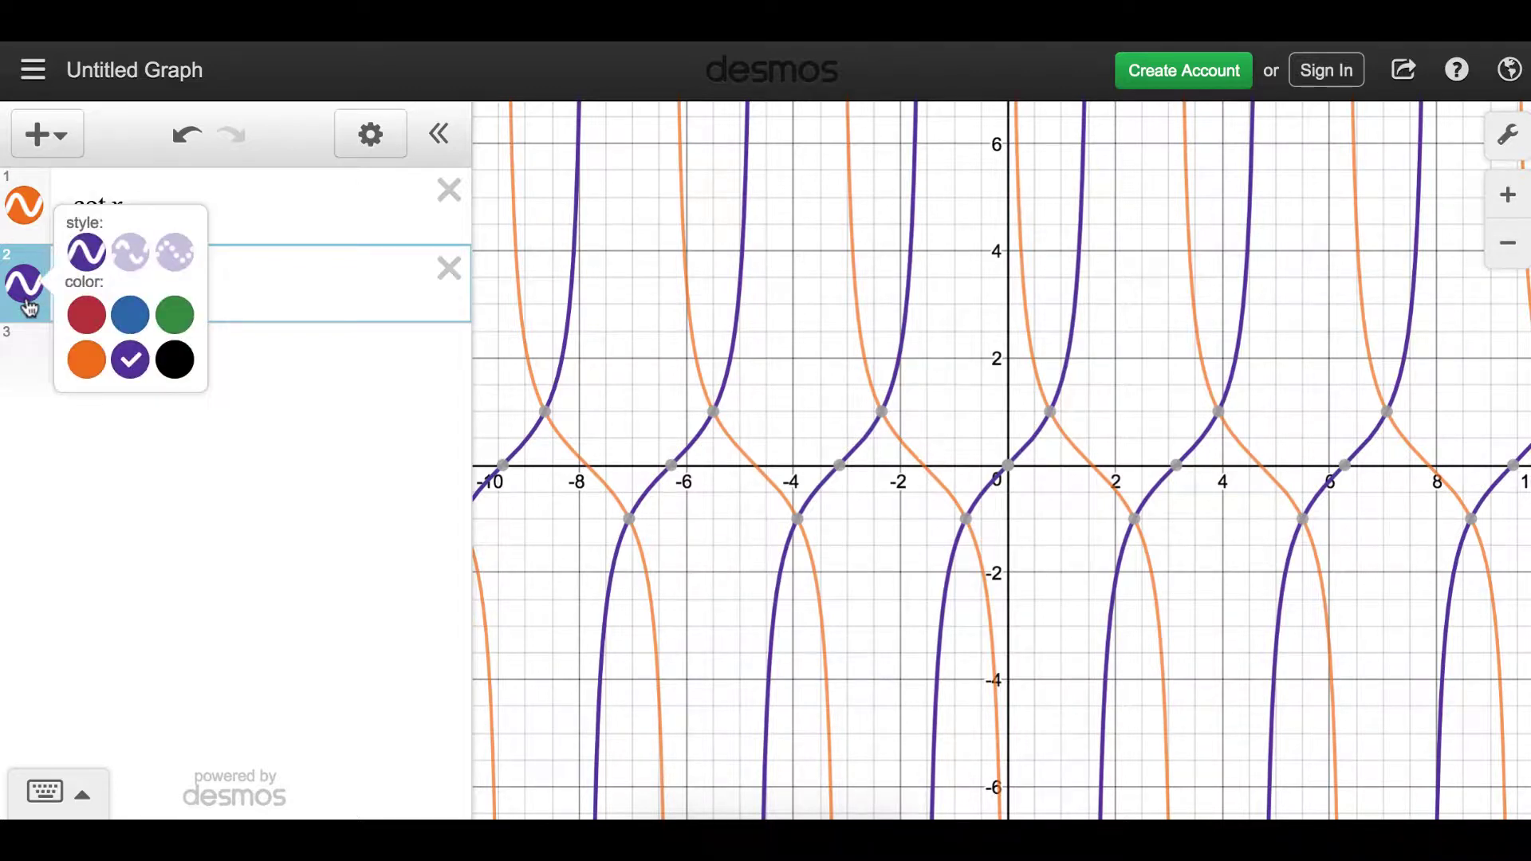
Switch the tan x curve to a dashed line style
click(130, 254)
click(213, 519)
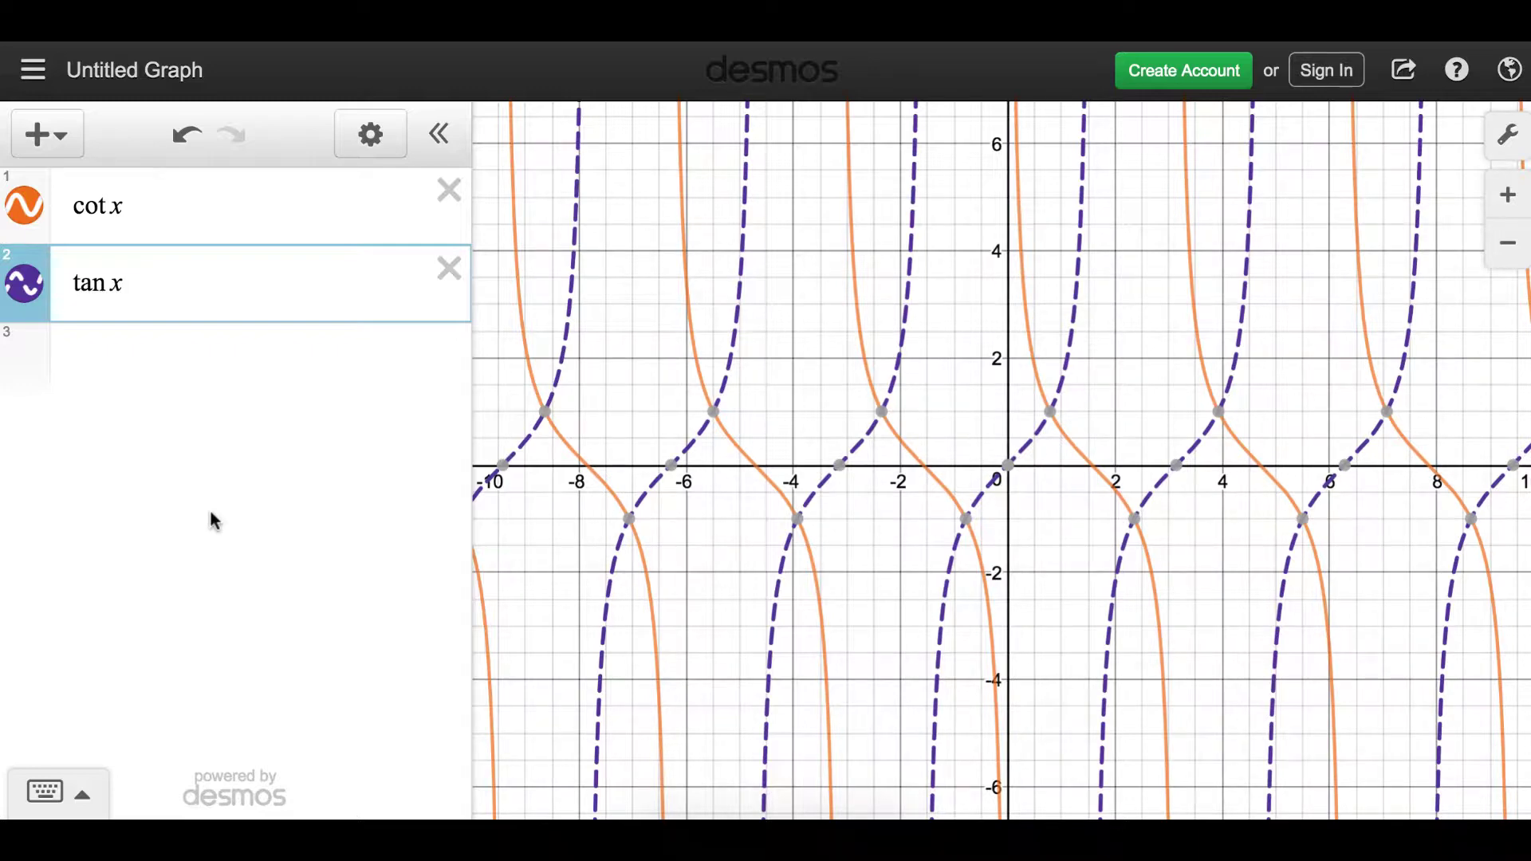
Delete the tan x expression, then trace coordinates along the cot x curve
click(450, 268)
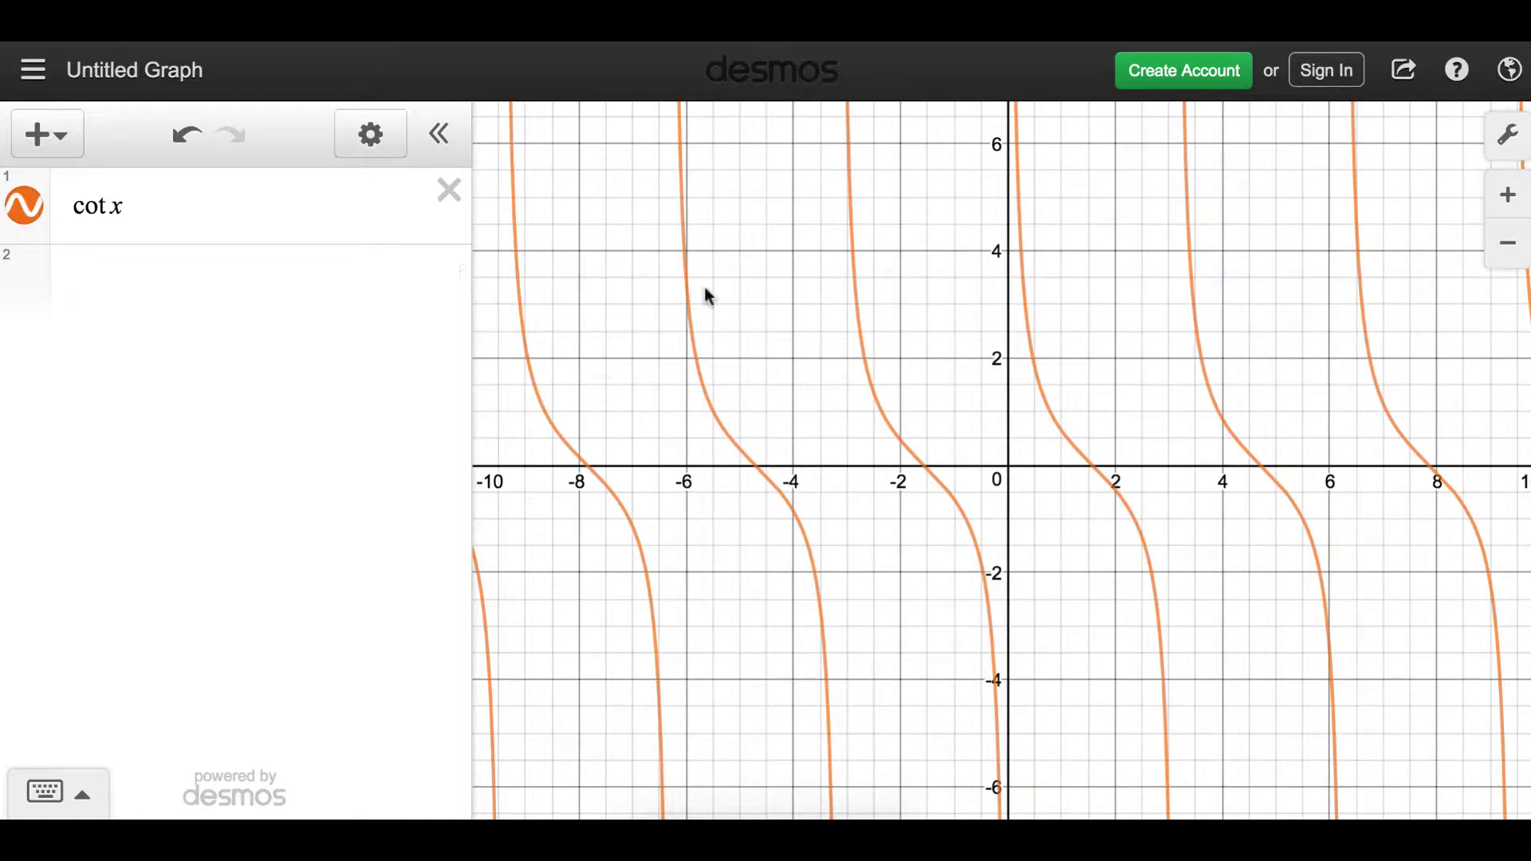
click(1060, 431)
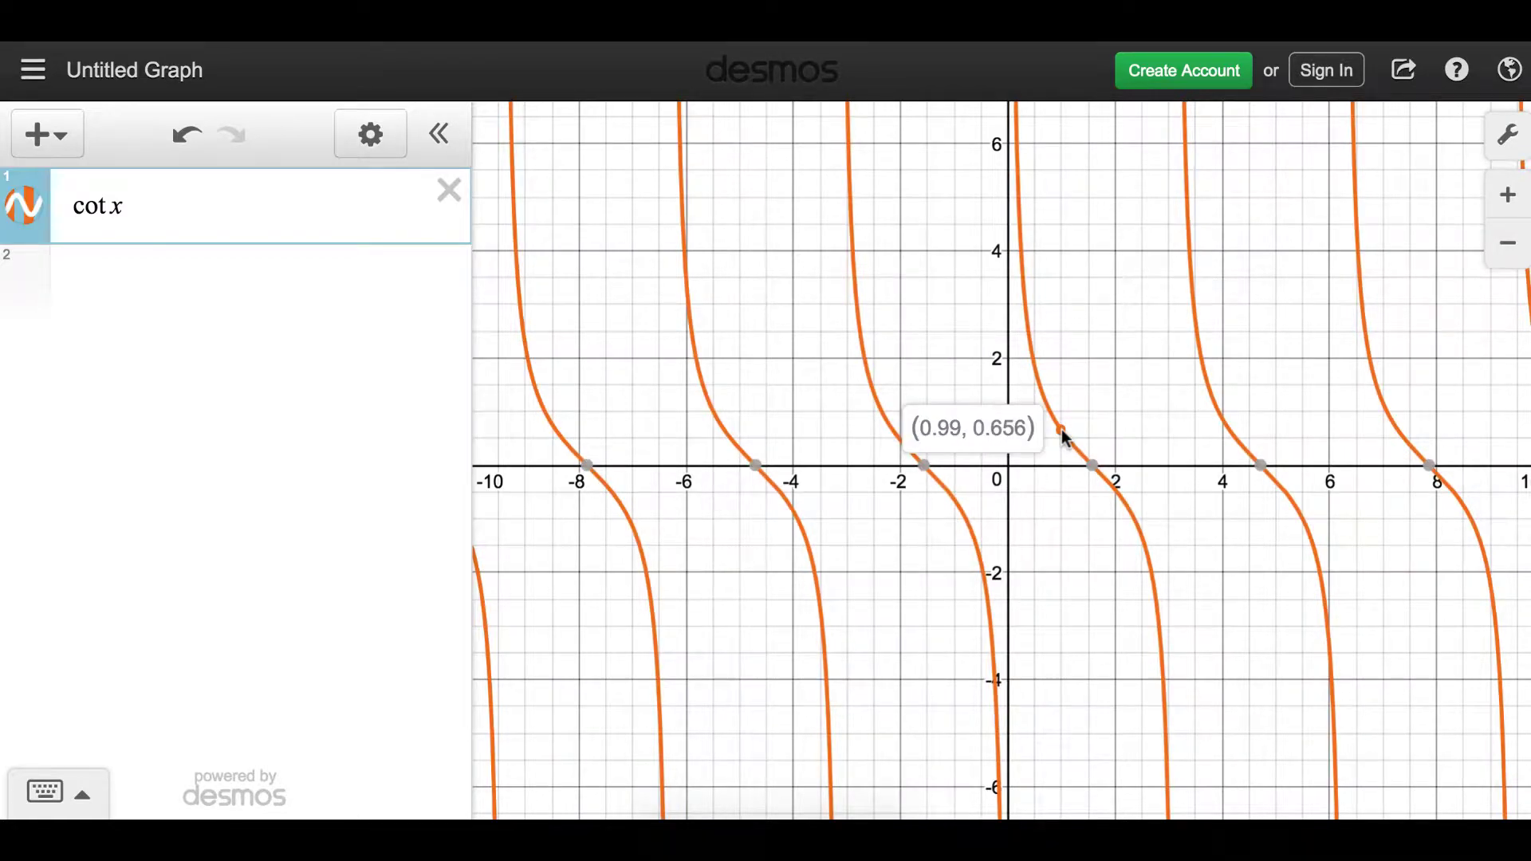
mouse_move(1060, 428)
mouse_down()
mouse_move(1032, 376)
mouse_move(1018, 275)
mouse_move(1029, 381)
mouse_move(1173, 596)
mouse_up()
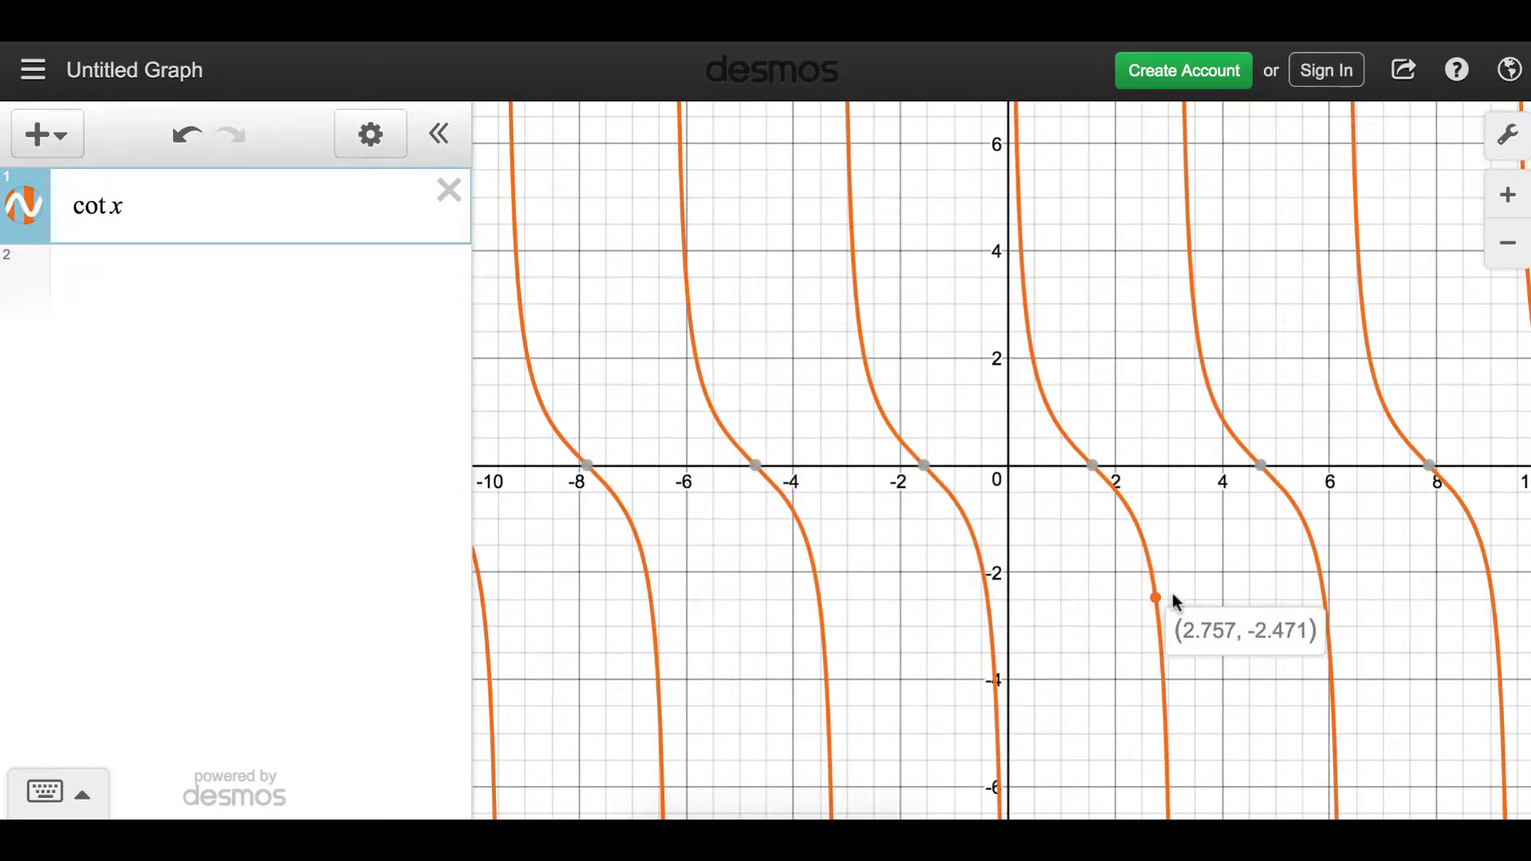
click(1173, 594)
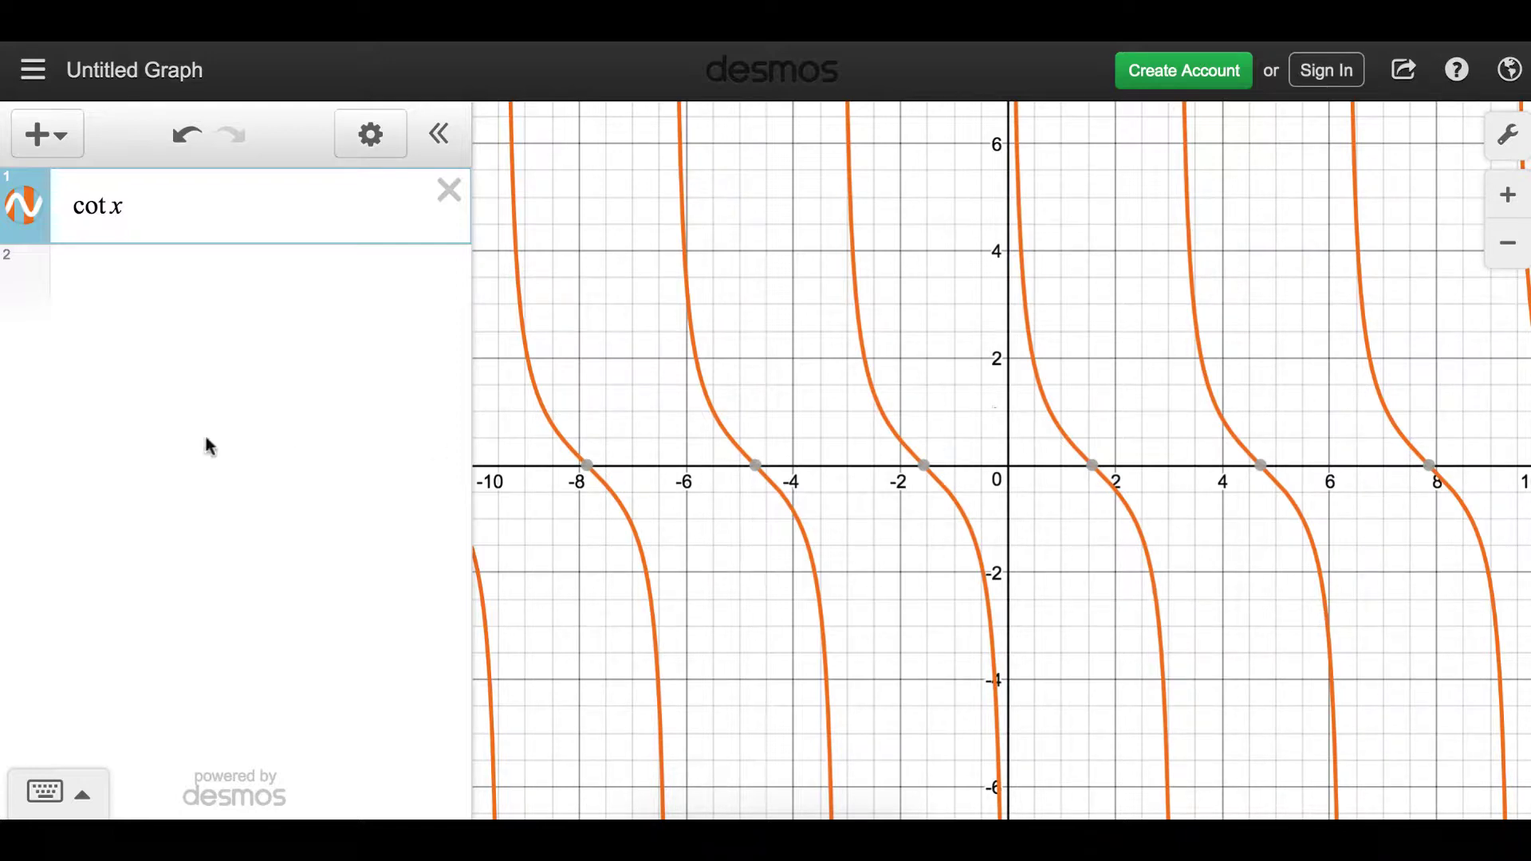
Enter x = π − π in row 2, replacing a mistaken + π with − π
click(123, 303)
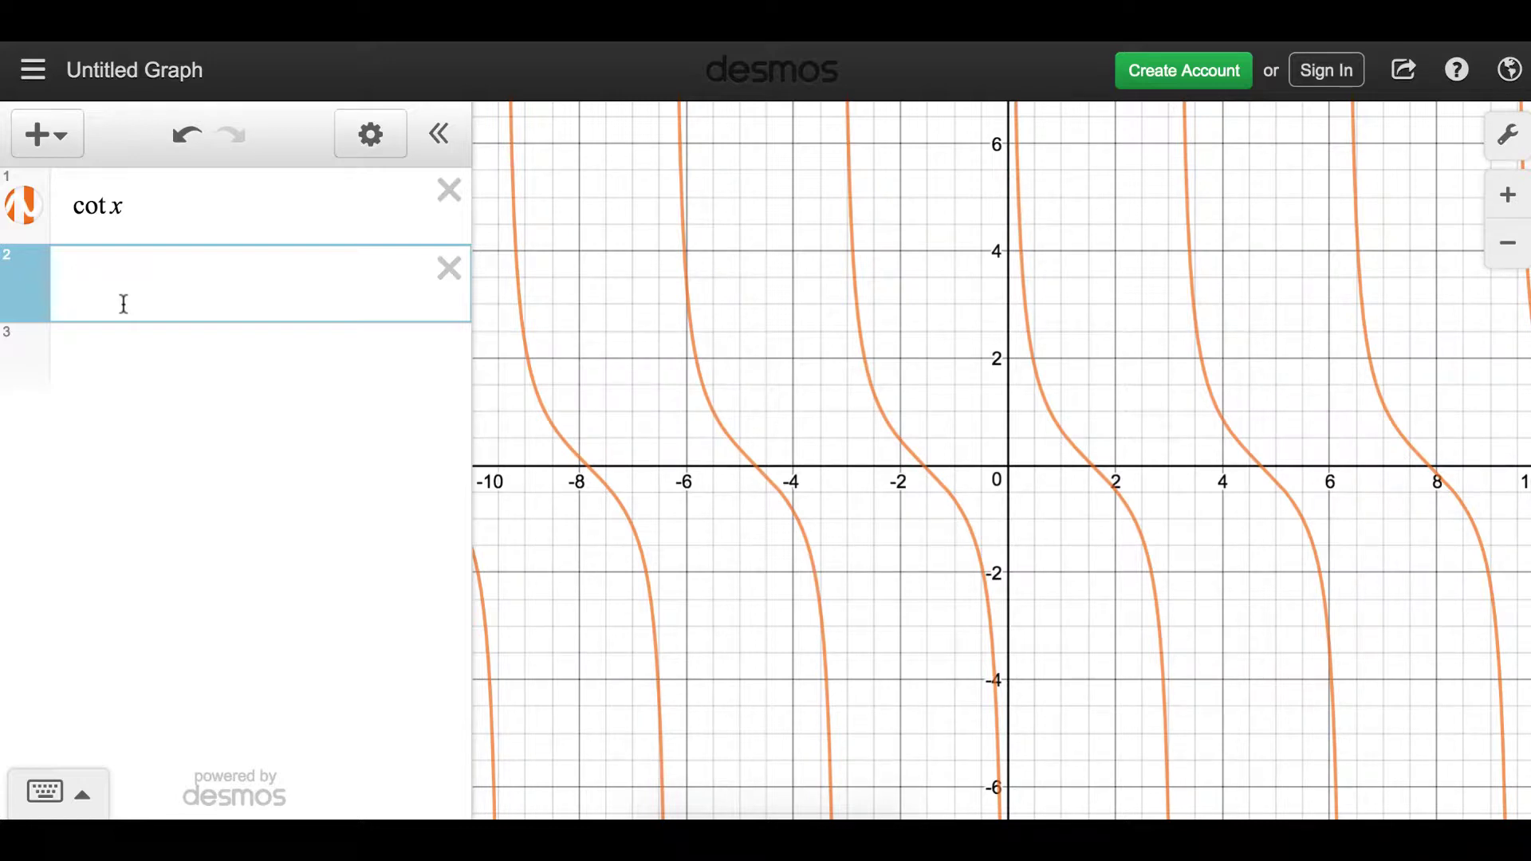
text(x=pi)
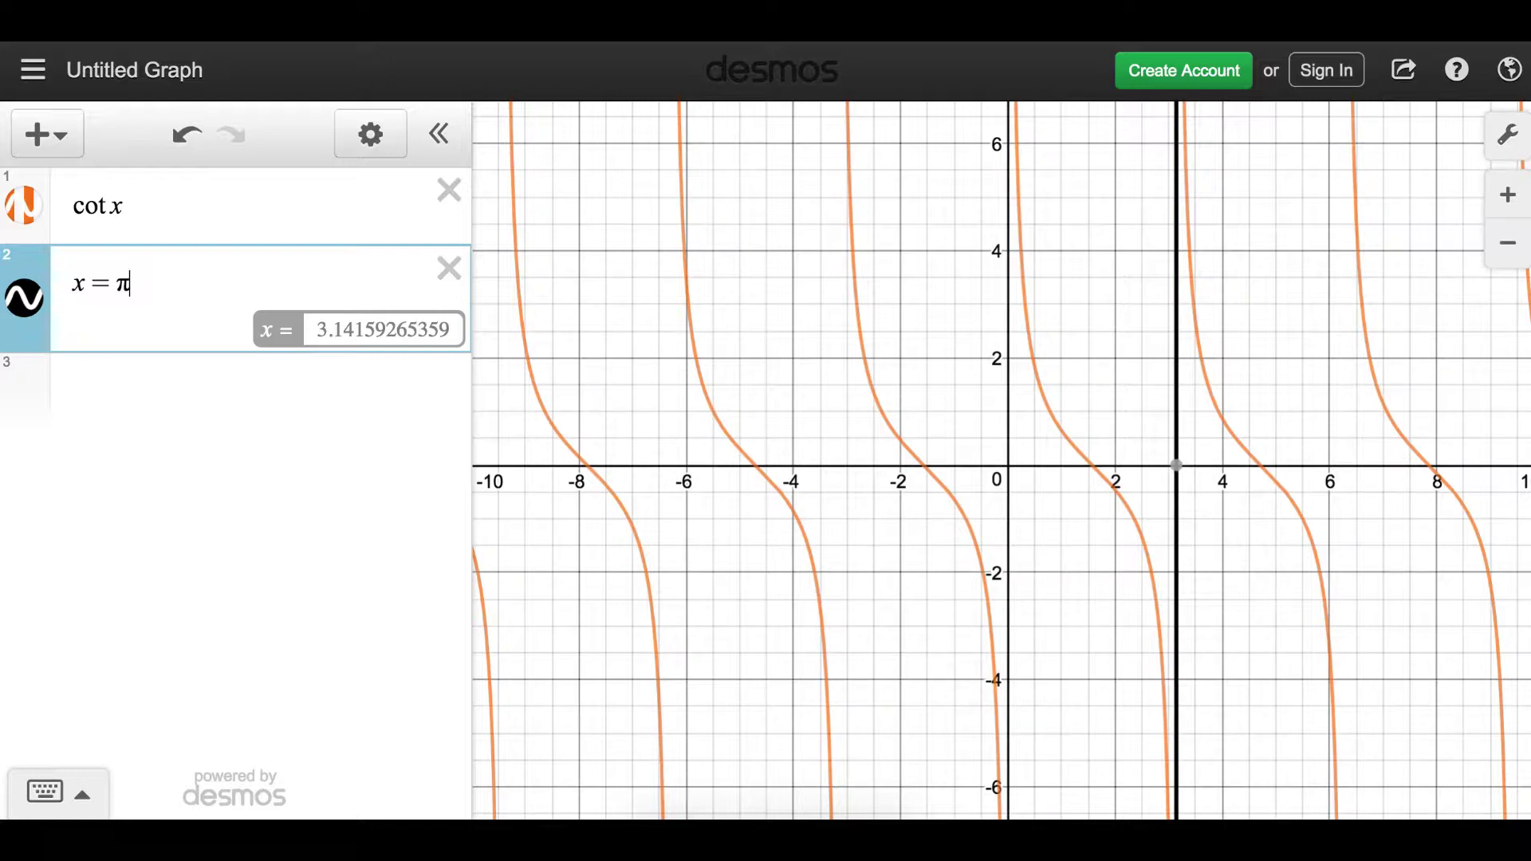
text(+)
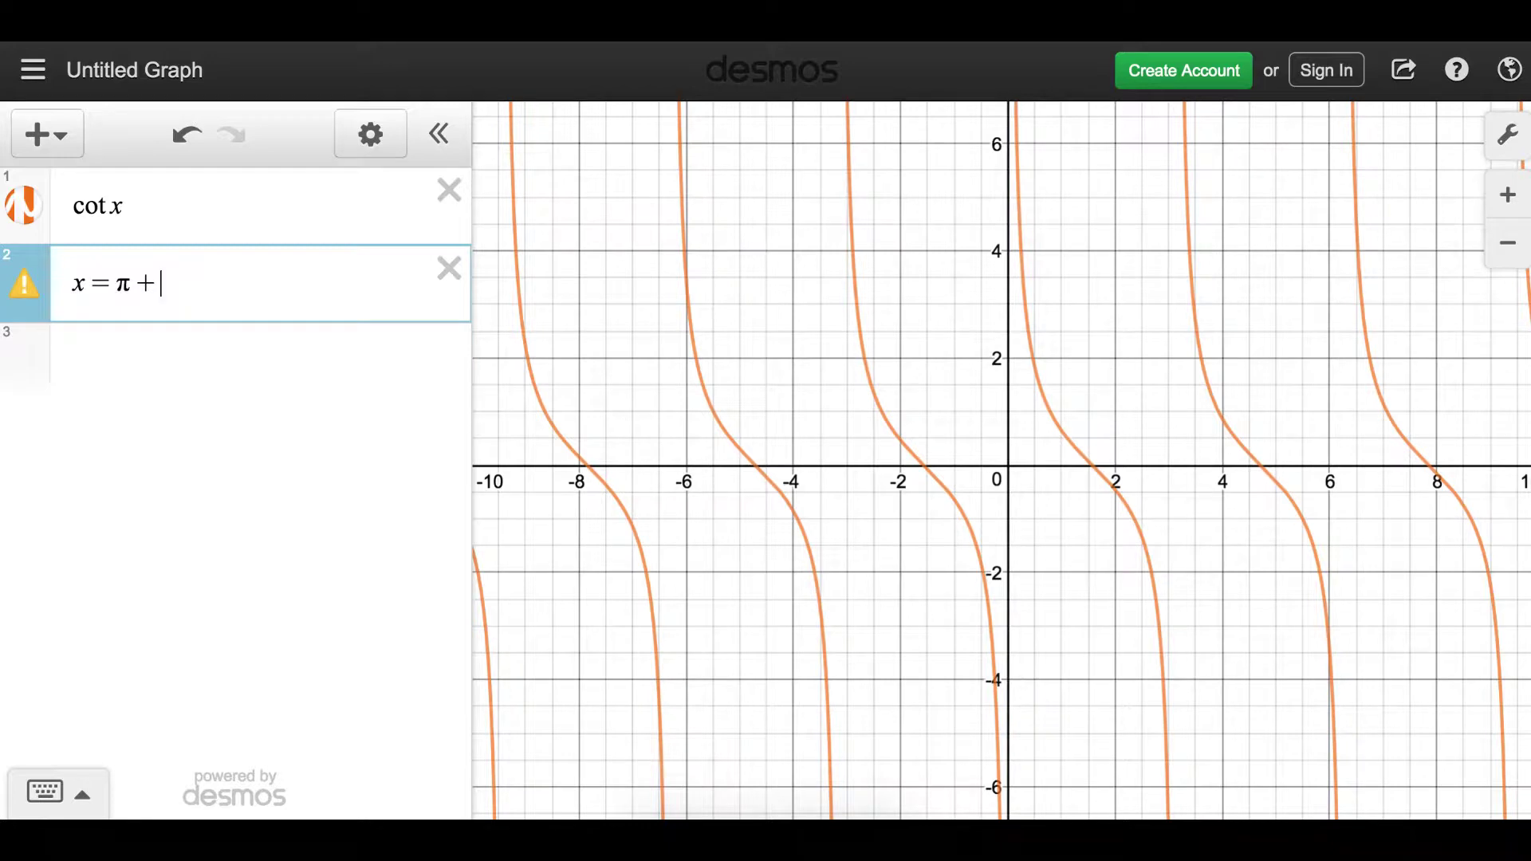
text(pi)
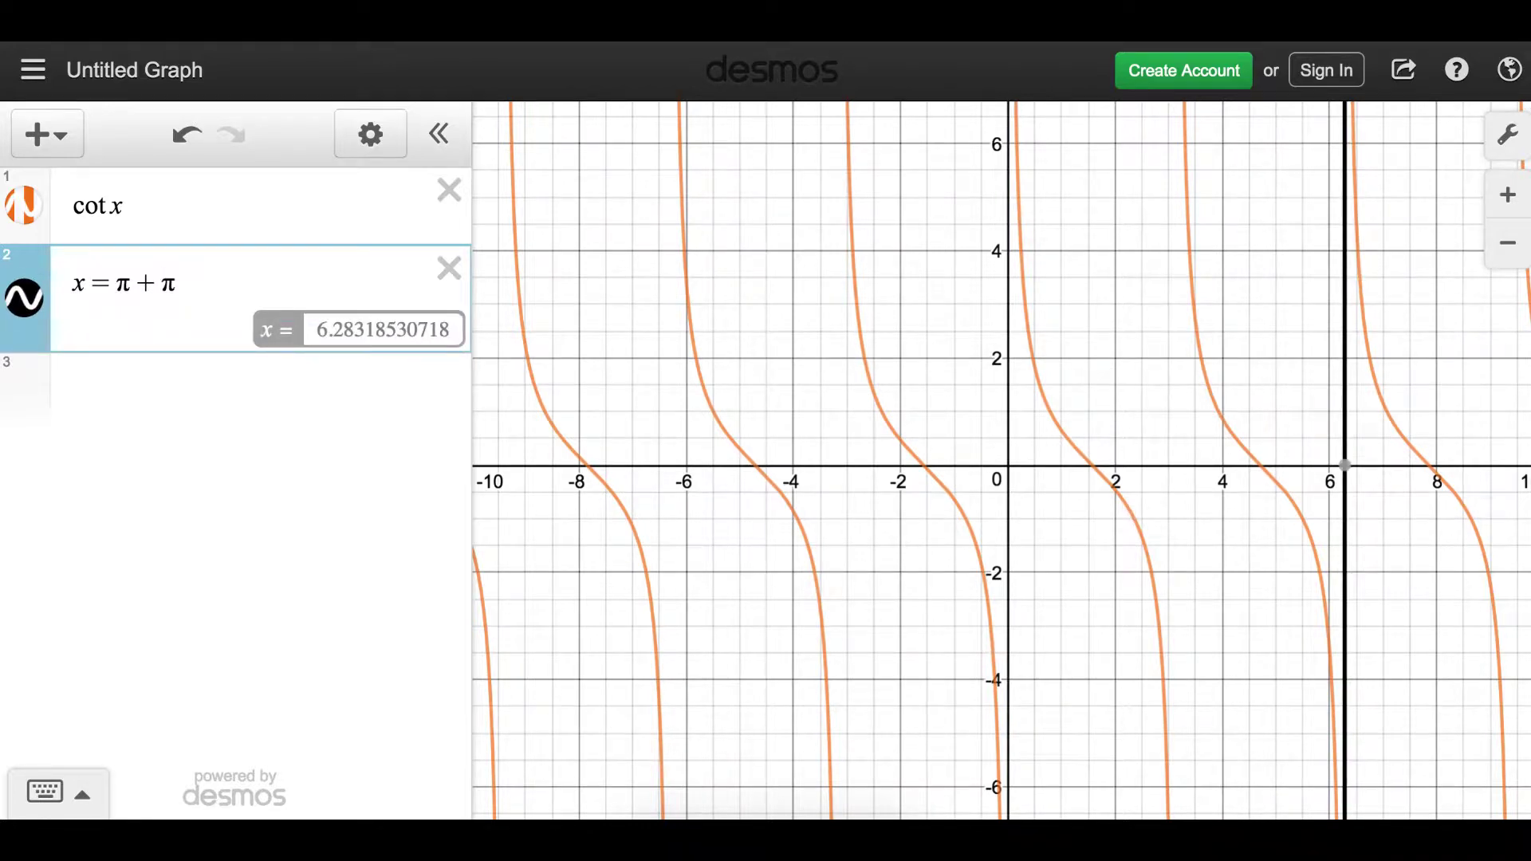
key(BackSpace)
key(BackSpace)
text(-)
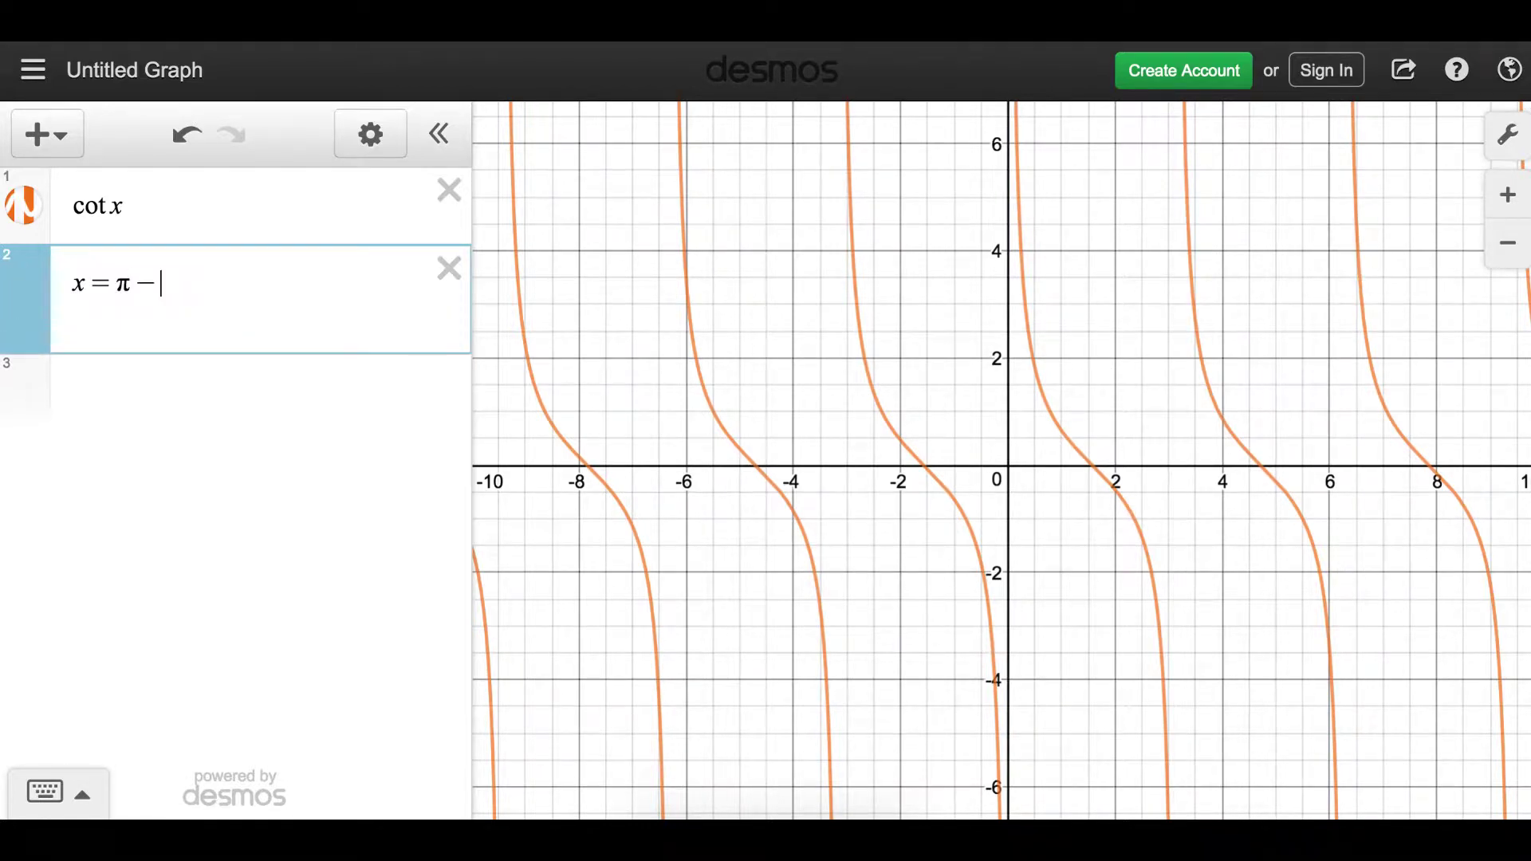
text(pi)
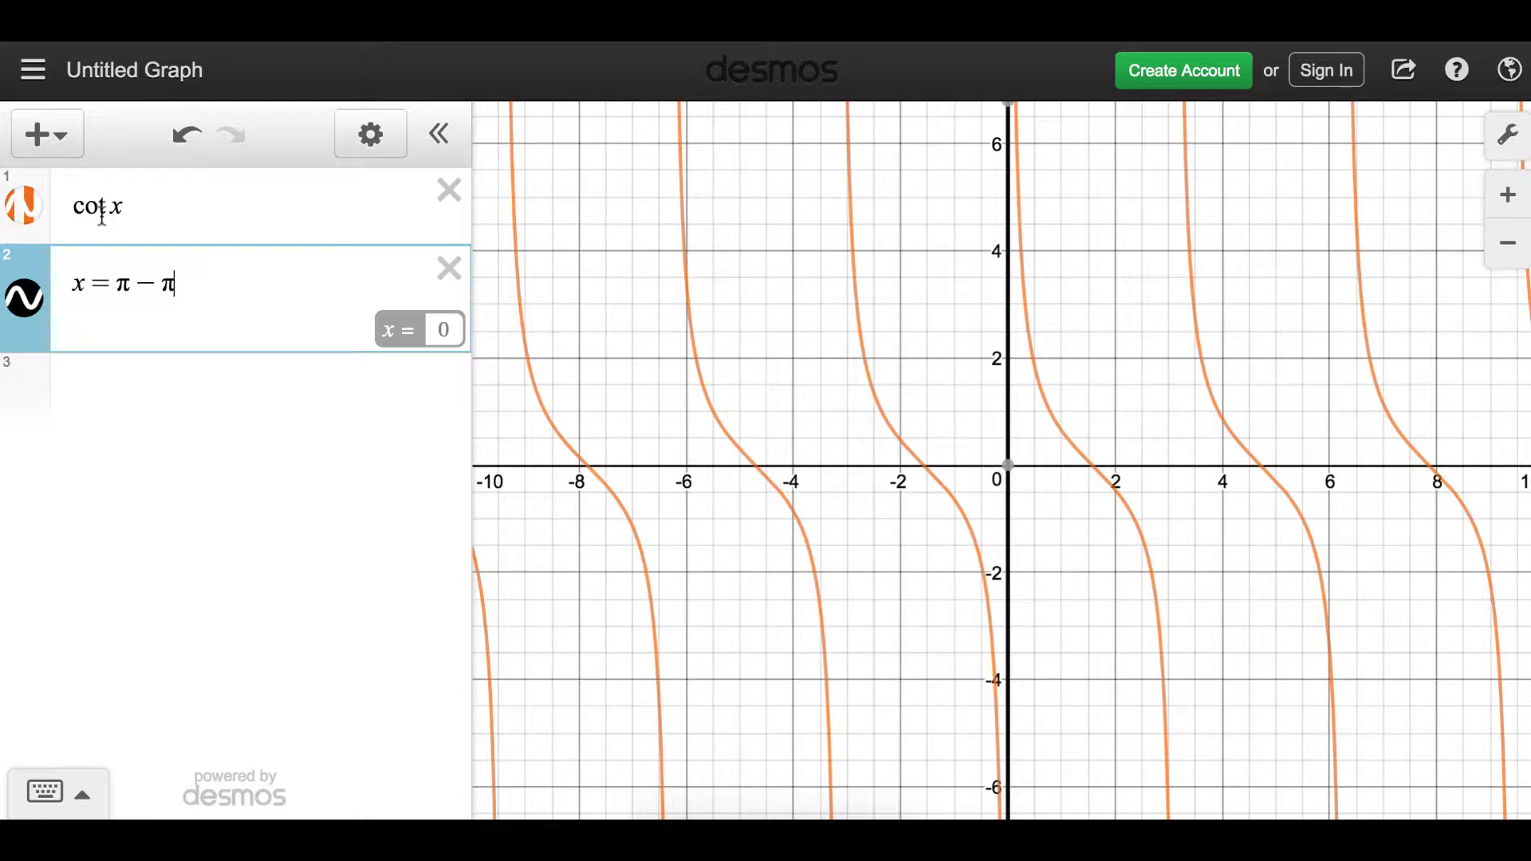
click(126, 209)
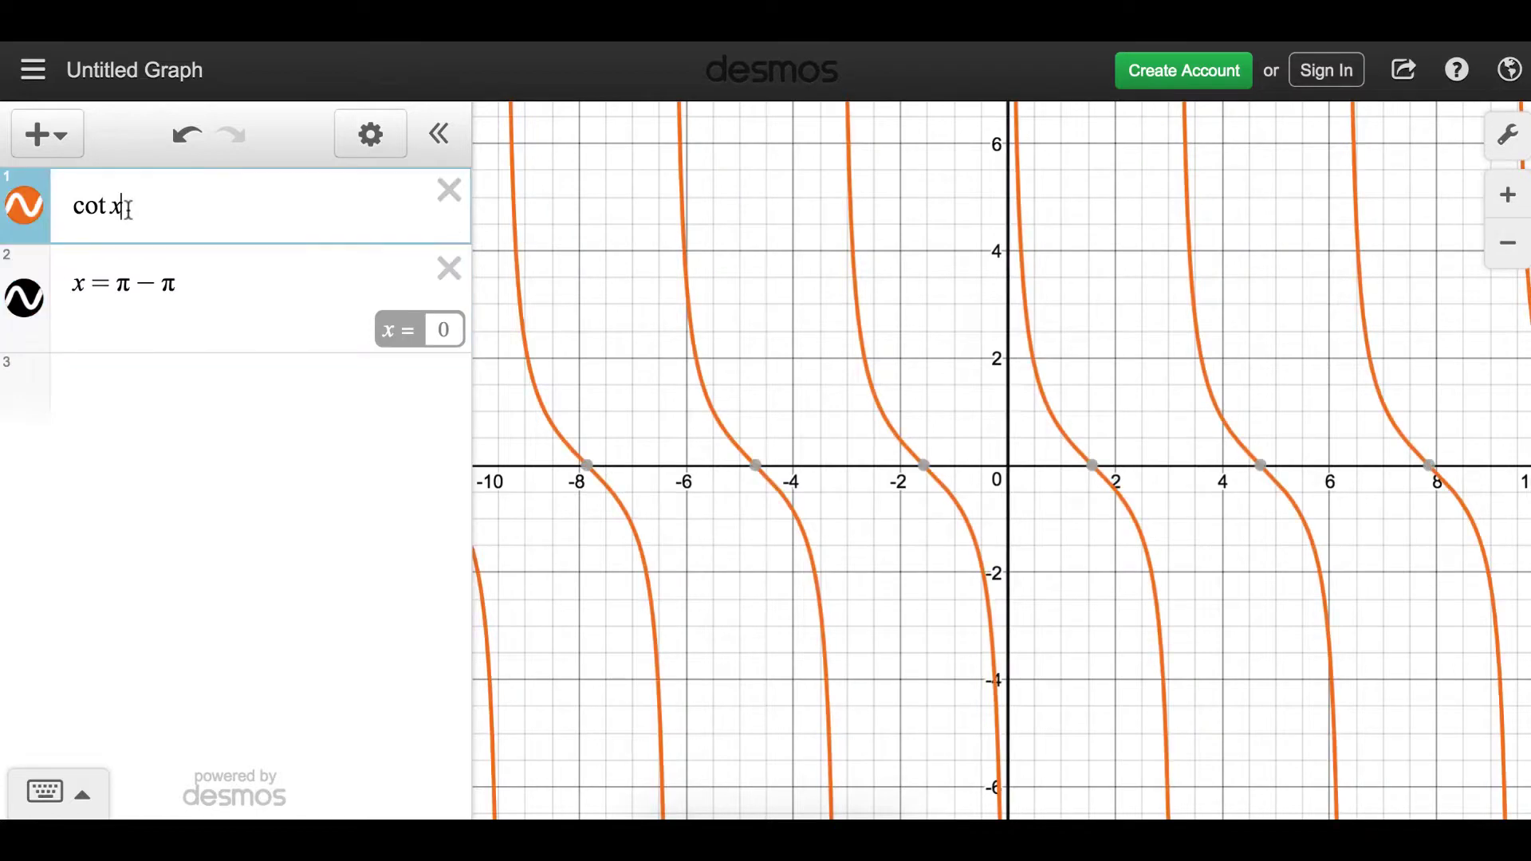
text()-)
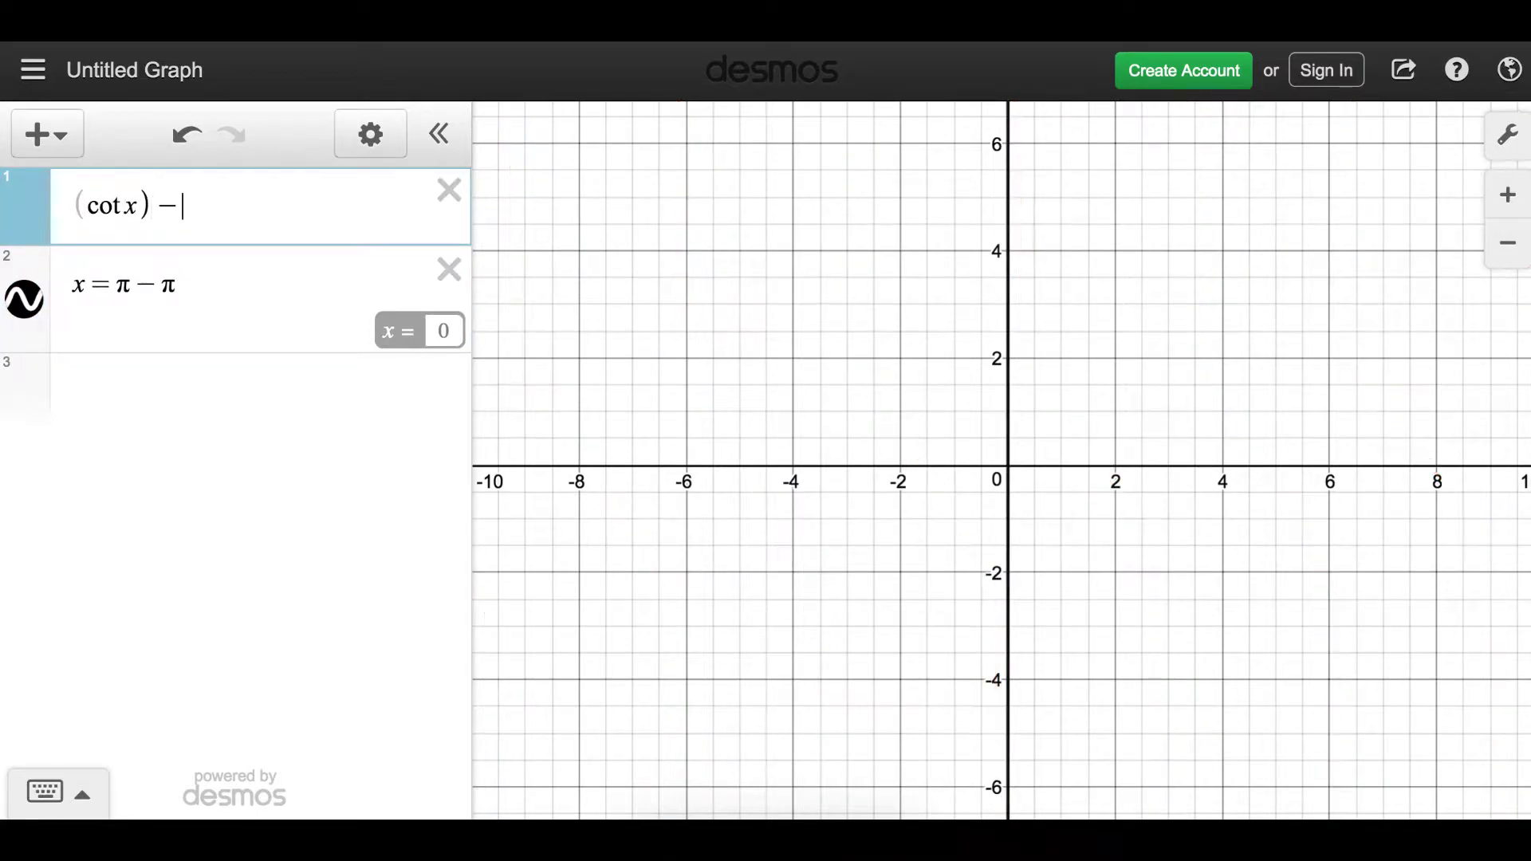
text(1)
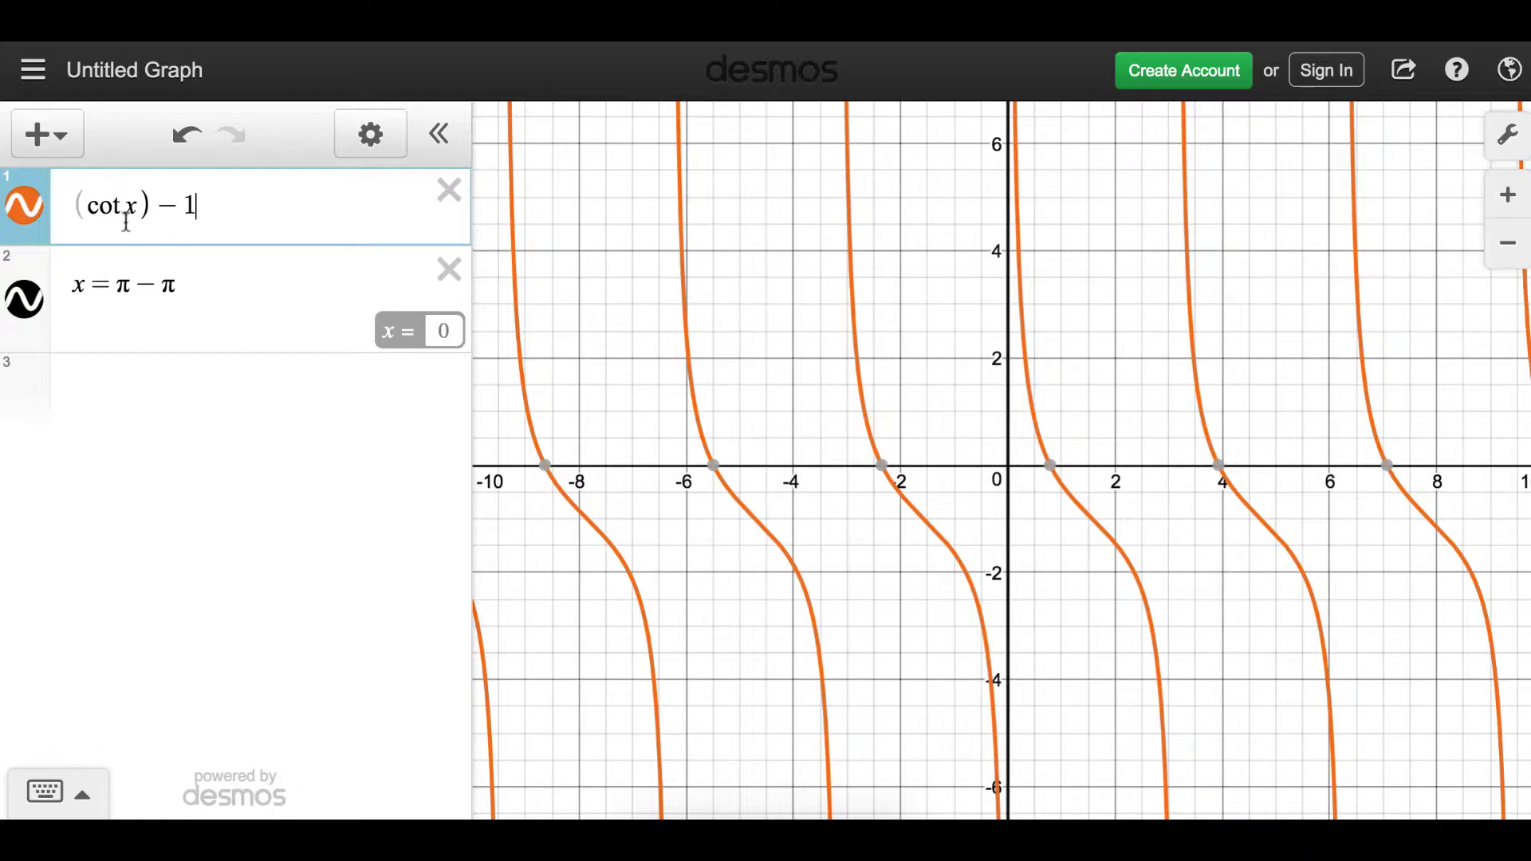
click(66, 208)
text(2)
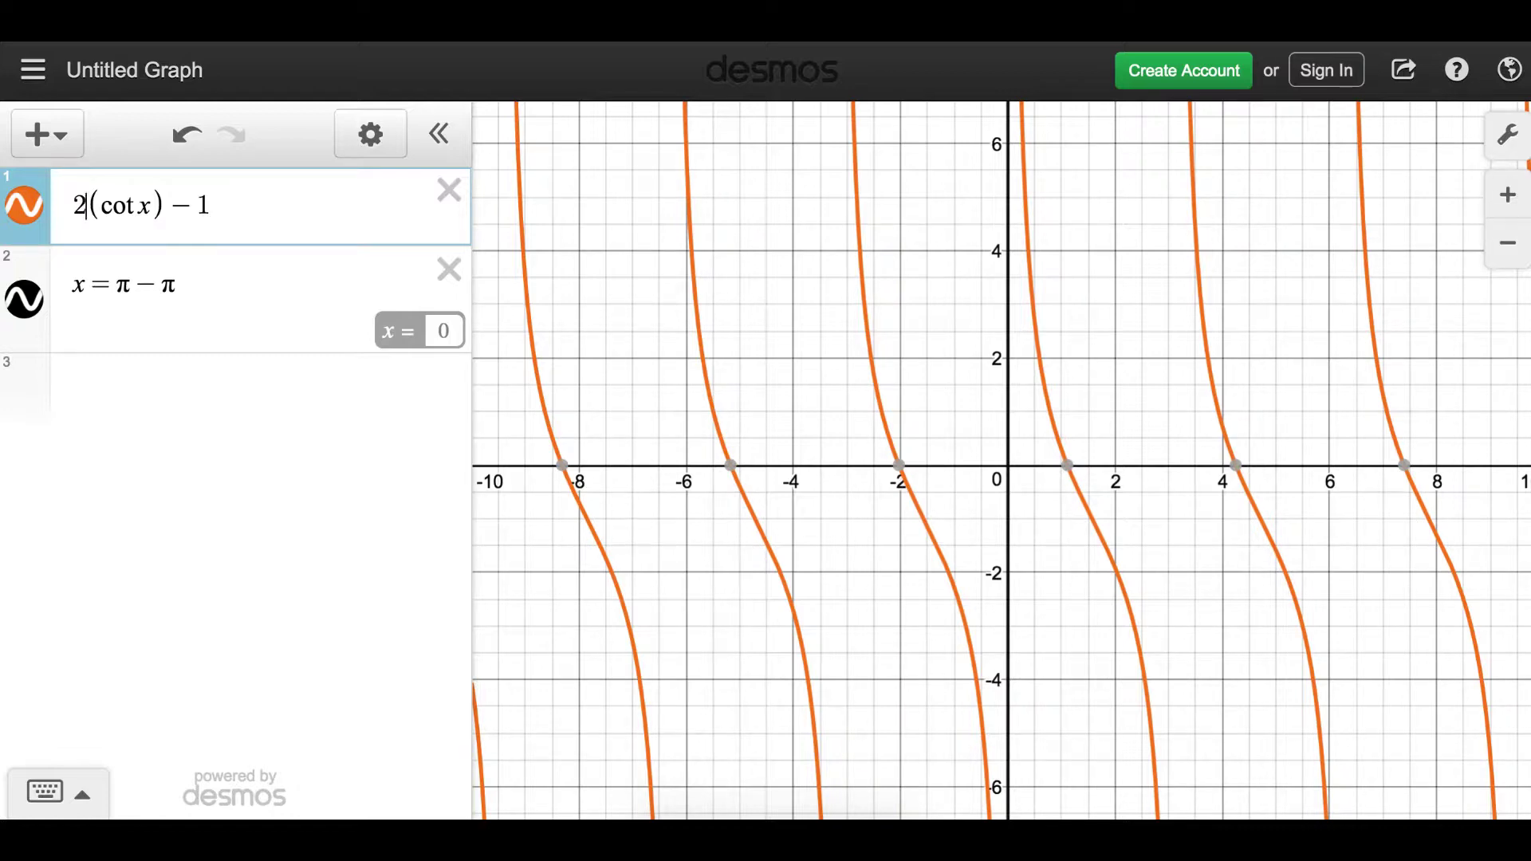
key(BackSpace)
click(218, 190)
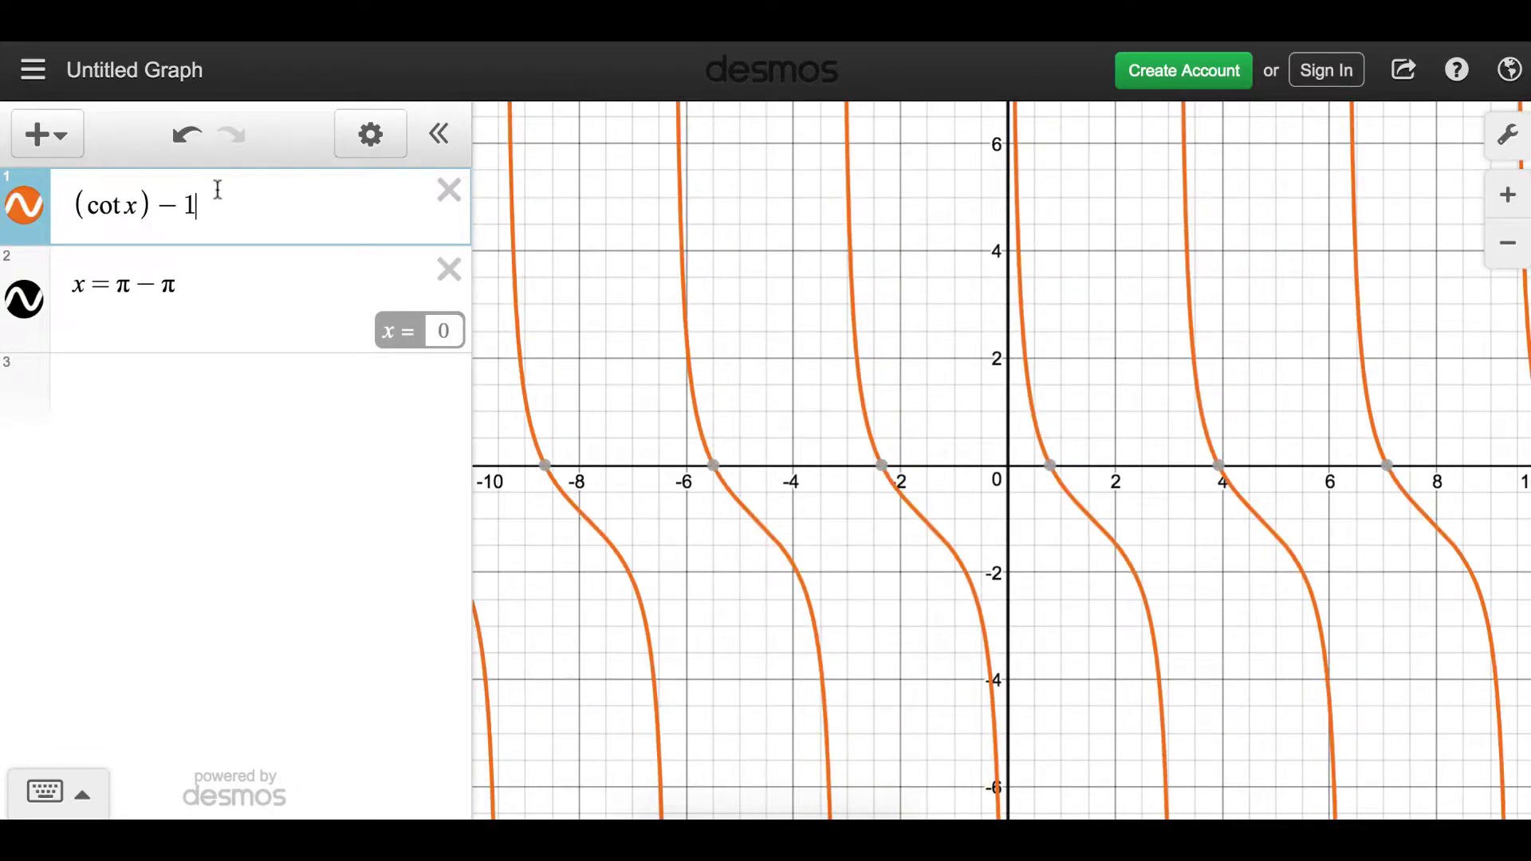
key(BackSpace)
key(BackSpace)
key(Left)
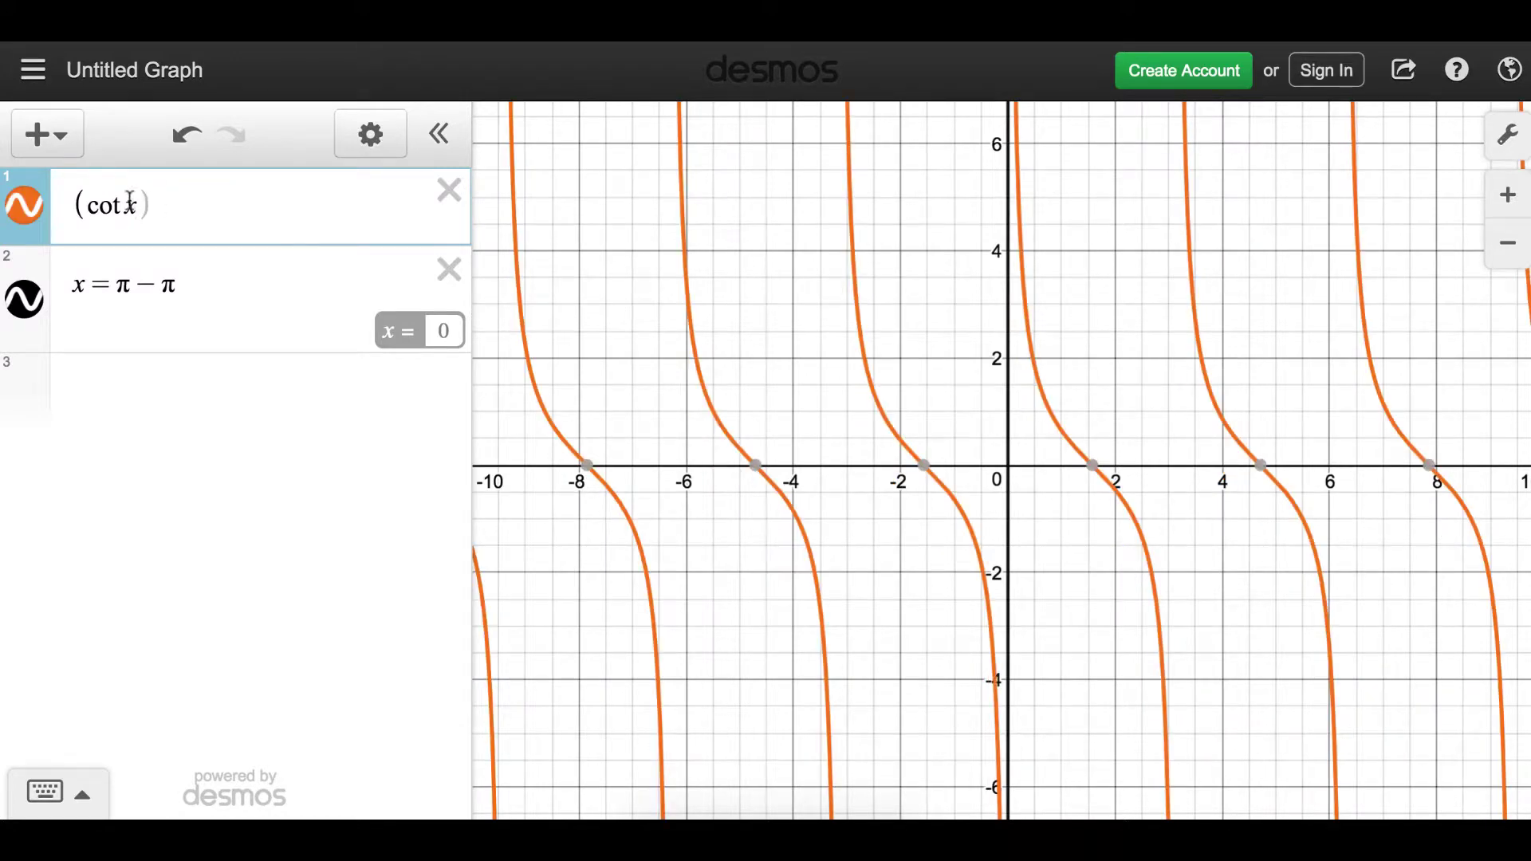
click(90, 204)
key(BackSpace)
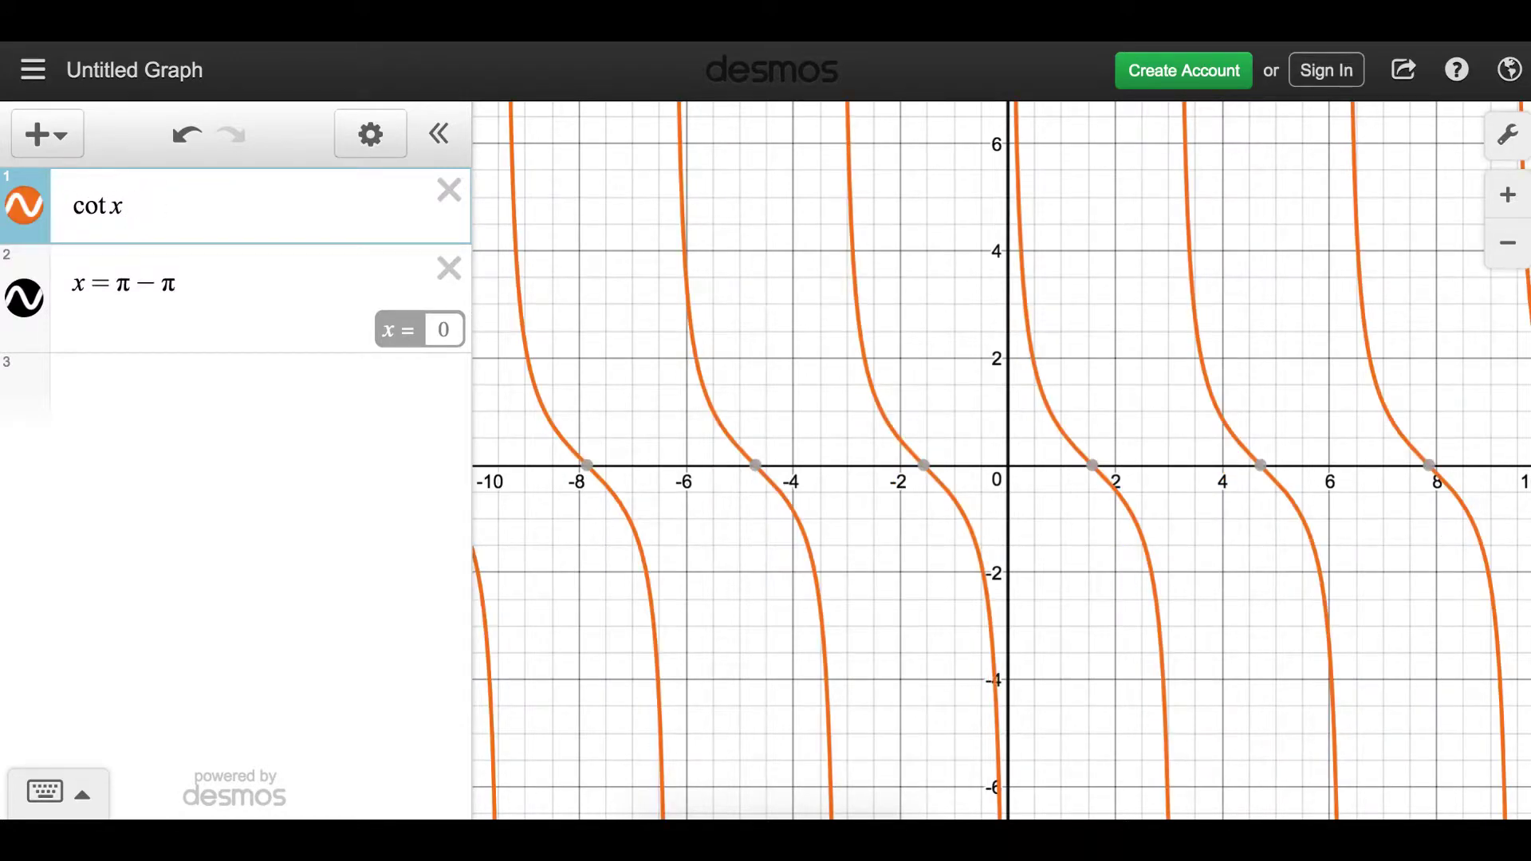